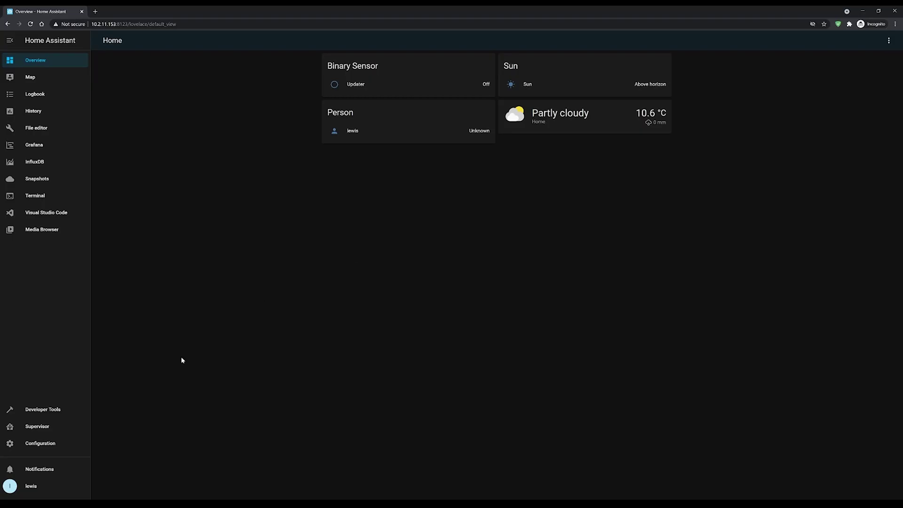
# Install Mosquitto broker 5.1.1 from the Add-on Store, enable its Watchdog, and start it.
pyautogui.click(38, 428)
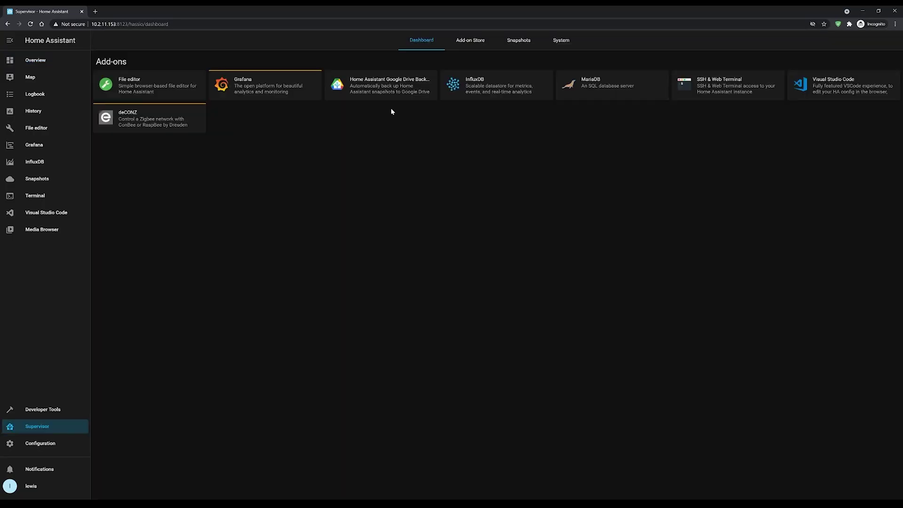
pyautogui.click(470, 41)
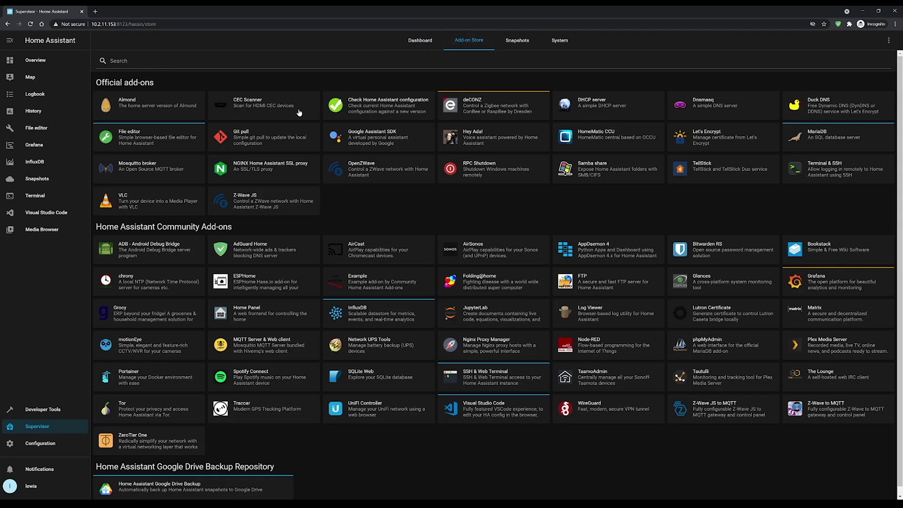
pyautogui.click(176, 173)
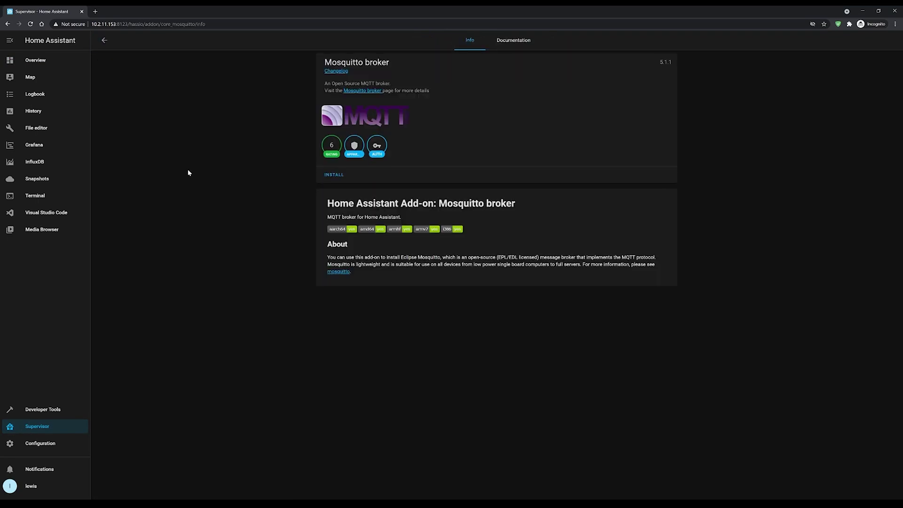
pyautogui.click(338, 175)
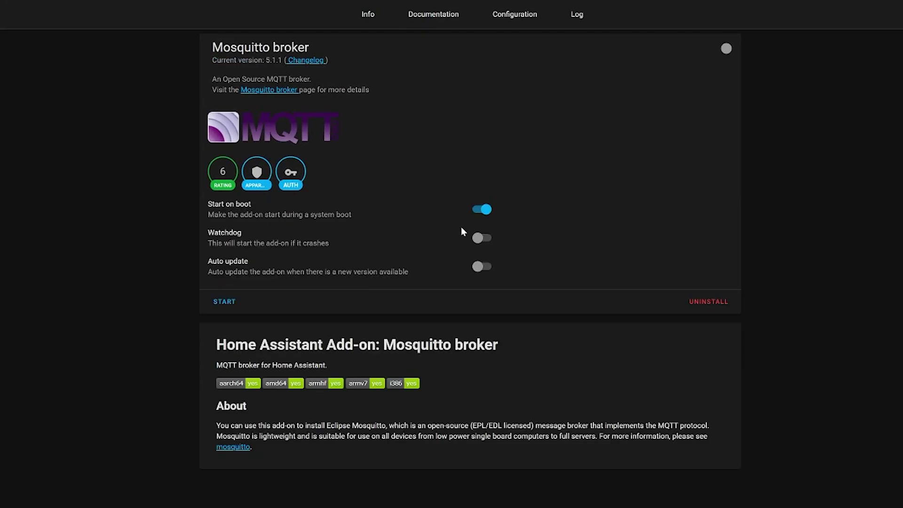
pyautogui.click(490, 244)
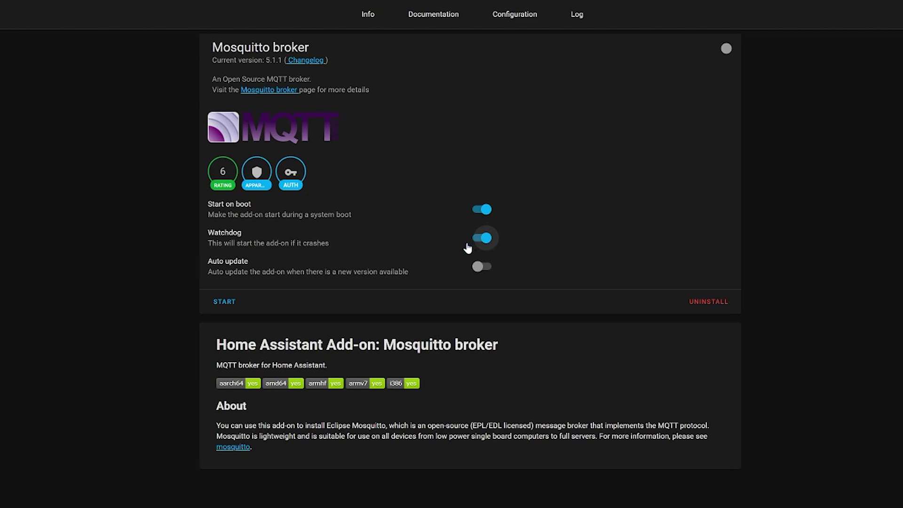
pyautogui.click(228, 303)
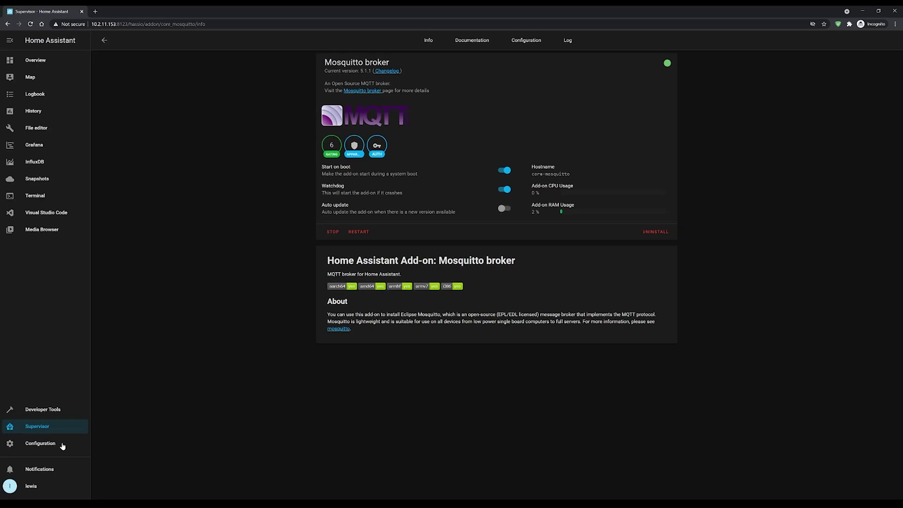
# Add a non-administrator user named mqtt-user with its password entered and confirmed.
pyautogui.click(62, 444)
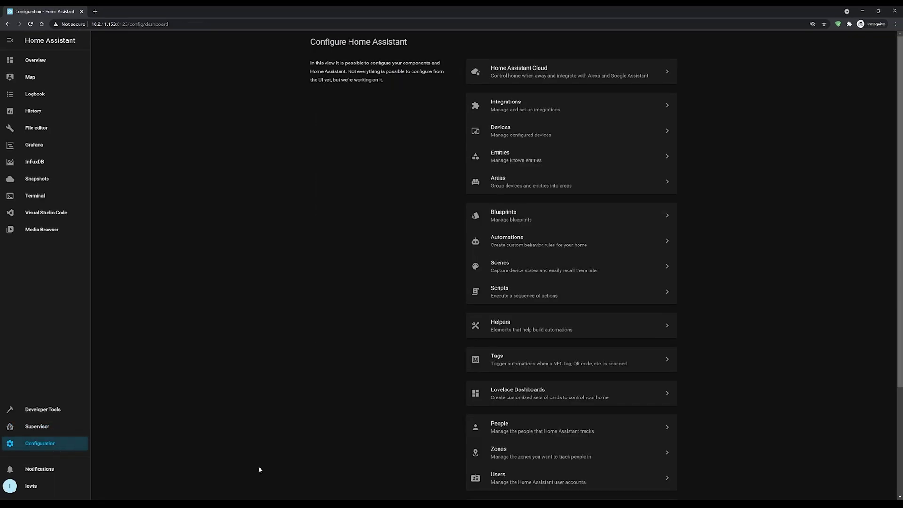
pyautogui.click(513, 481)
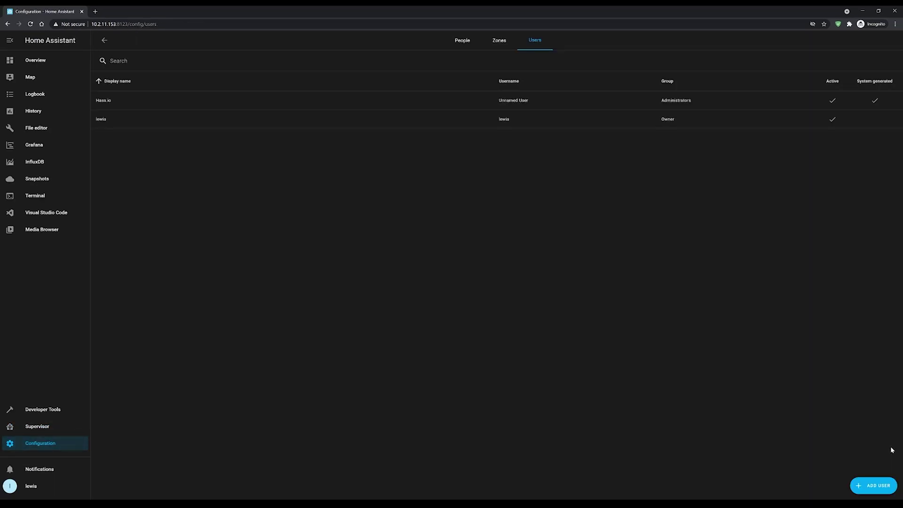
pyautogui.click(875, 485)
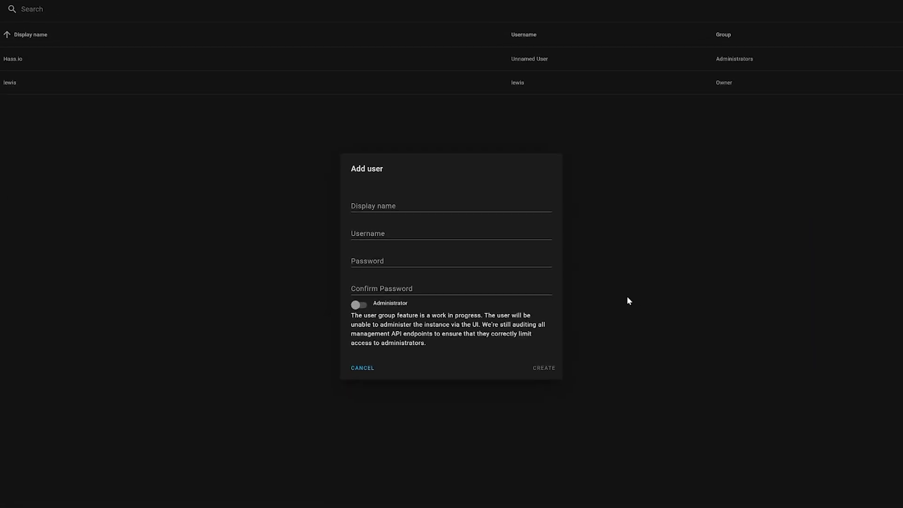
pyautogui.click(405, 202)
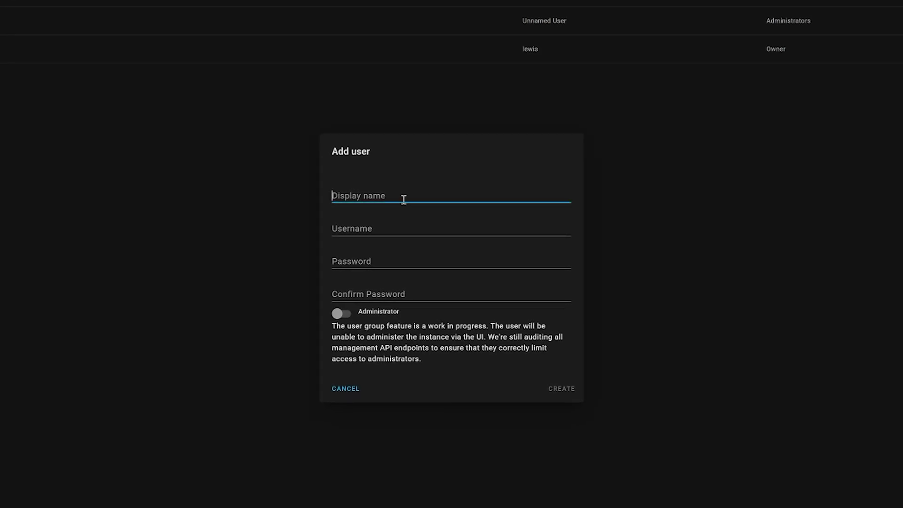
pyautogui.write('mqtt-user')
pyautogui.press('Tab')
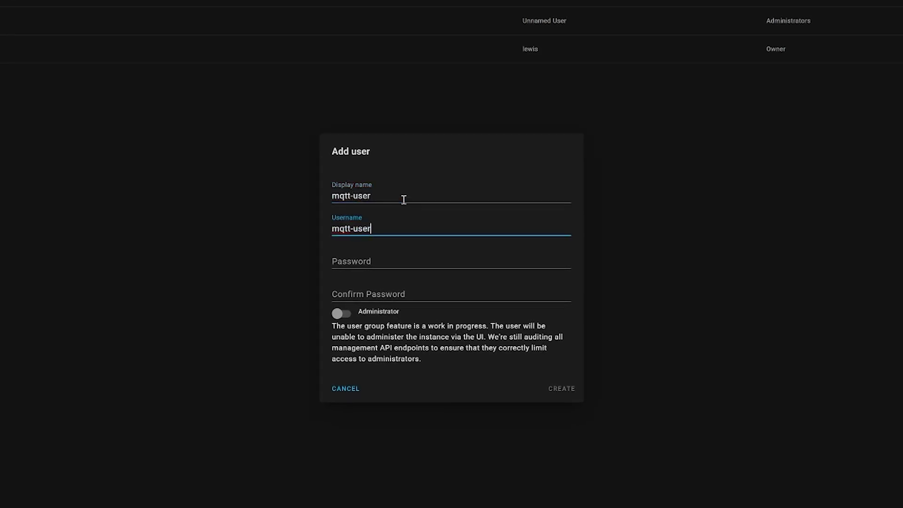
pyautogui.press('Tab')
pyautogui.write('mqtt')
pyautogui.press('Tab')
pyautogui.write('mqtt')
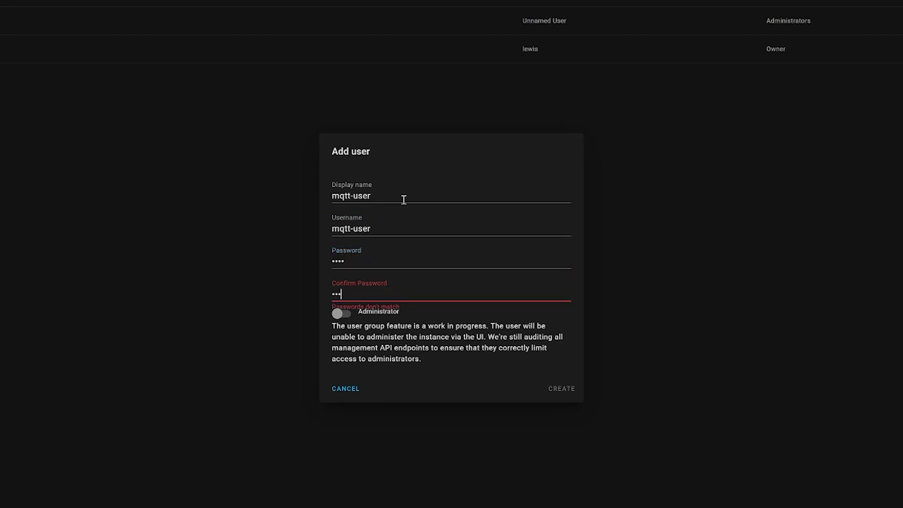
pyautogui.click(563, 395)
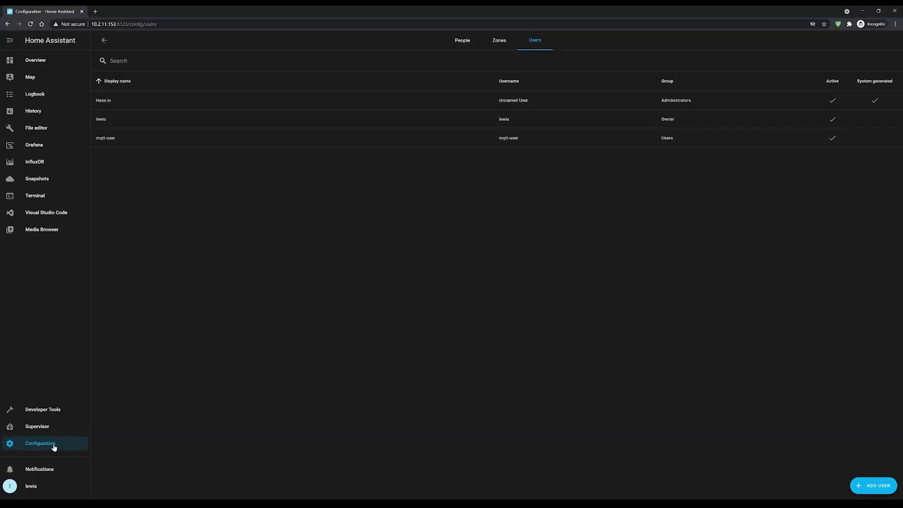
# Validate the Home Assistant configuration from Server Controls.
pyautogui.click(54, 447)
pyautogui.scroll(-2, 470, 413)
pyautogui.scroll(-1, 469, 412)
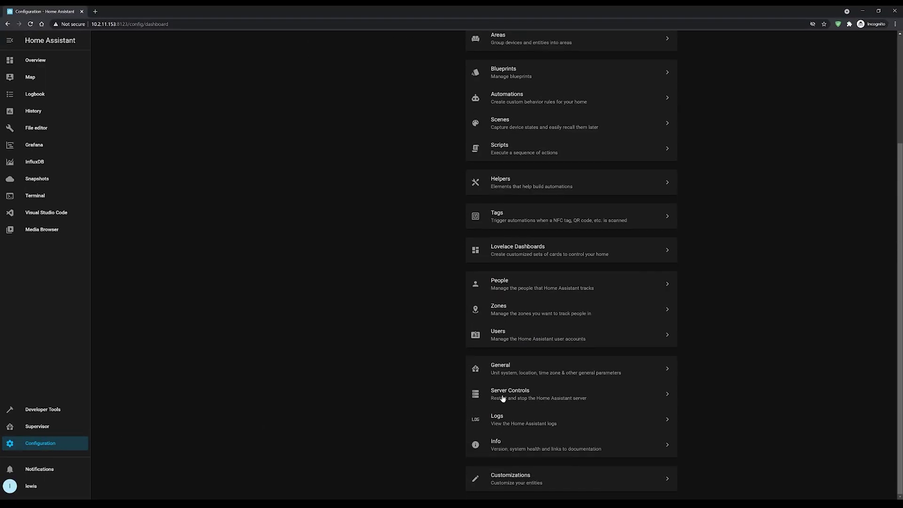
pyautogui.click(493, 396)
pyautogui.click(571, 146)
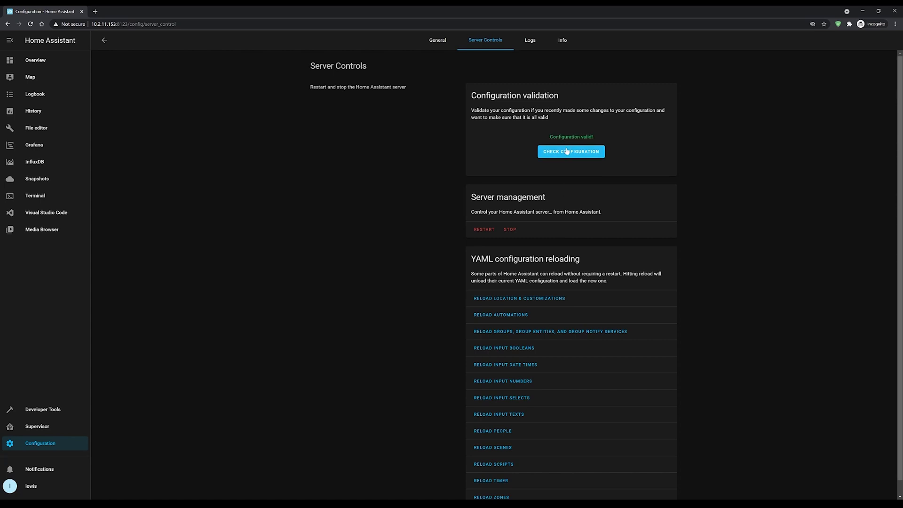
# Restart Home Assistant and view the newly discovered integrations, including MQTT.
pyautogui.click(490, 232)
pyautogui.click(508, 292)
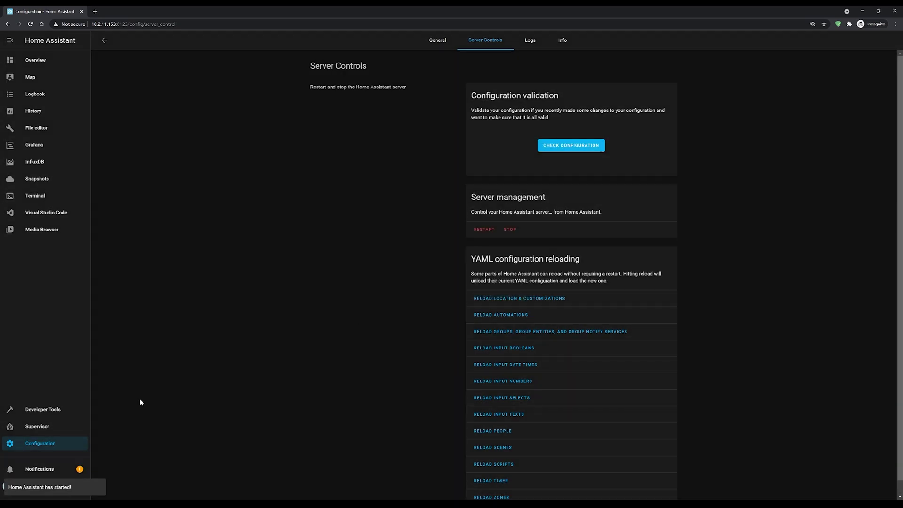
pyautogui.click(52, 469)
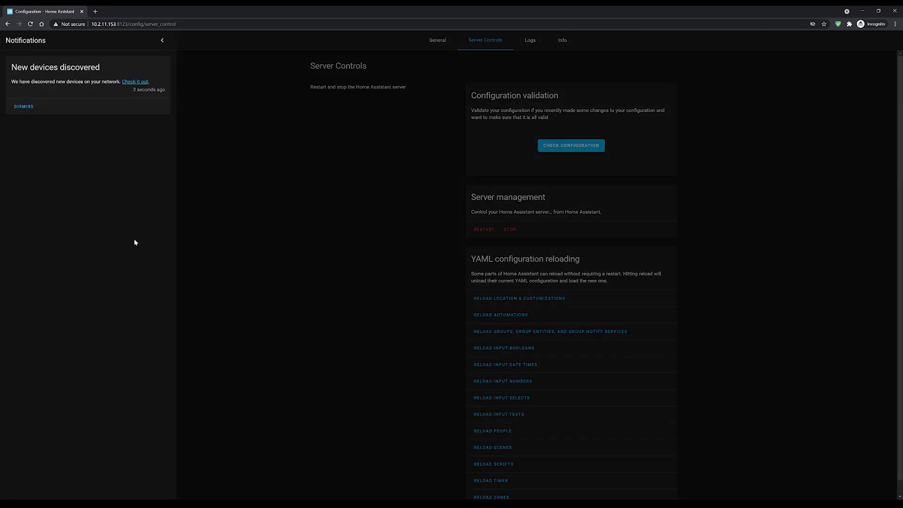
pyautogui.click(141, 83)
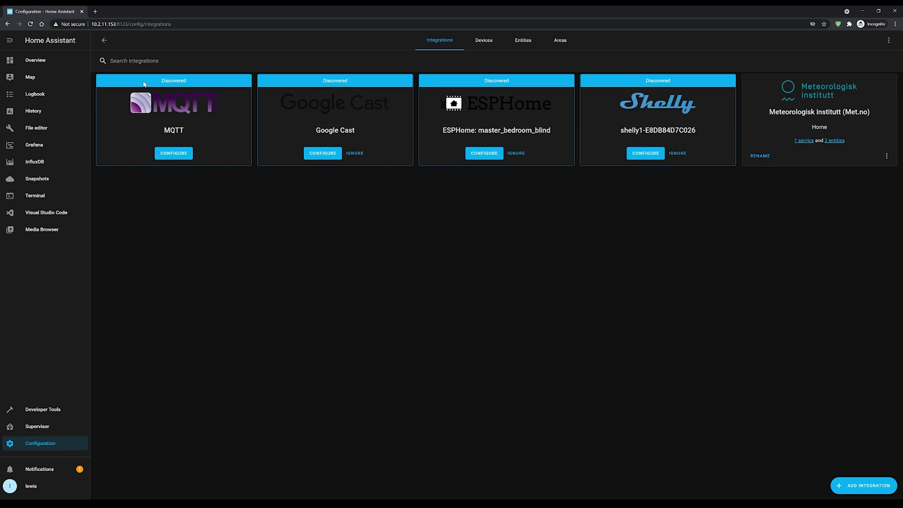
# Set up the discovered MQTT integration on the Mosquitto broker.
pyautogui.click(187, 158)
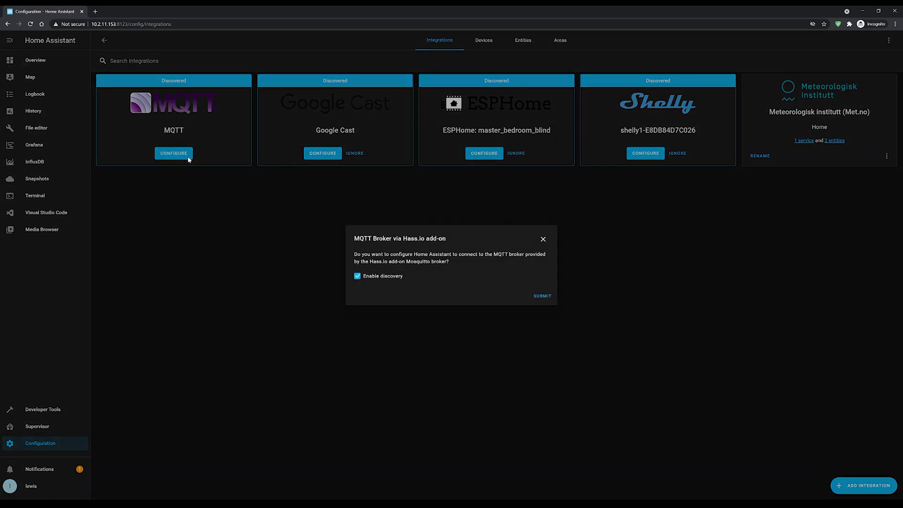
pyautogui.click(535, 299)
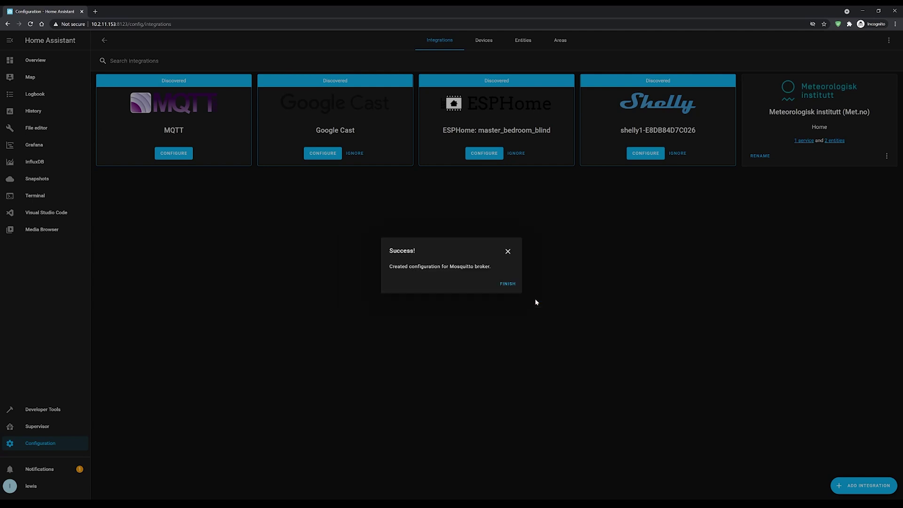
pyautogui.click(508, 284)
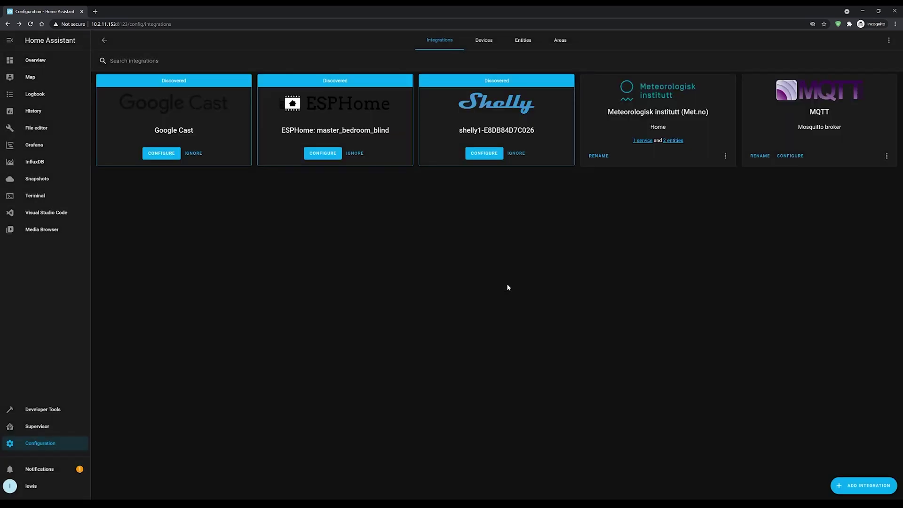
# In the MQTT connection options for core-mosquitto:1883, change the username to mqtt-user.
pyautogui.click(791, 156)
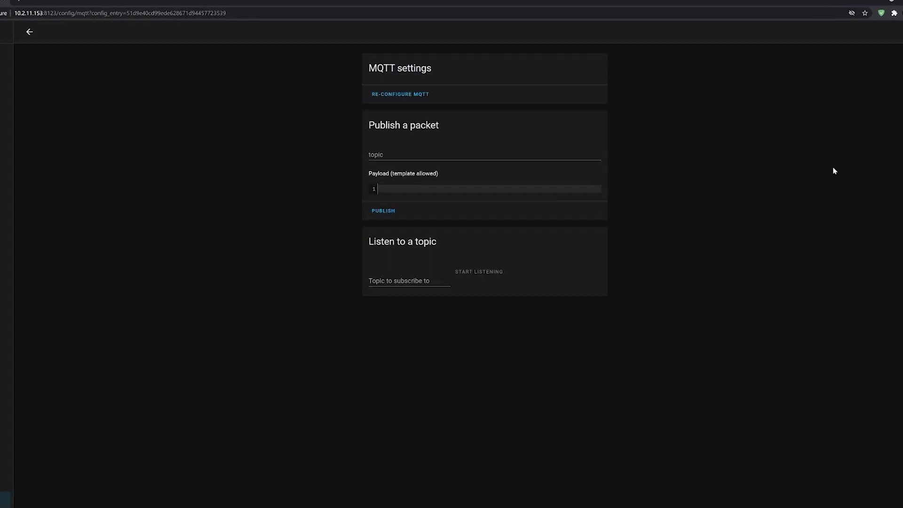
pyautogui.click(353, 97)
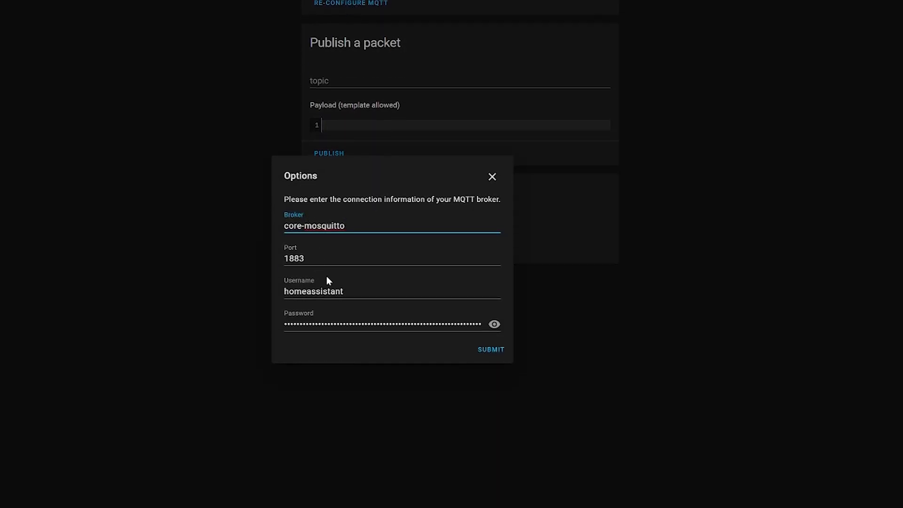
pyautogui.moveTo(357, 293); pyautogui.dragTo(274, 297)
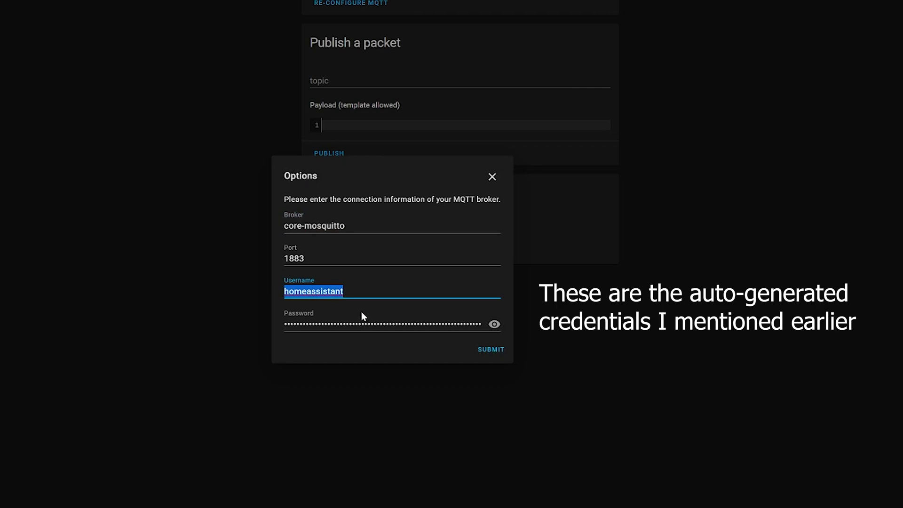
pyautogui.click(494, 325)
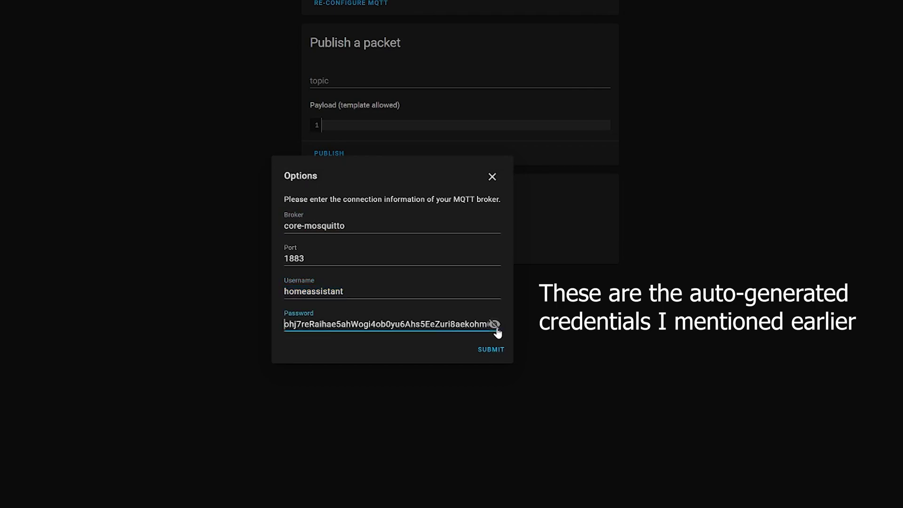
pyautogui.moveTo(352, 296); pyautogui.dragTo(279, 294)
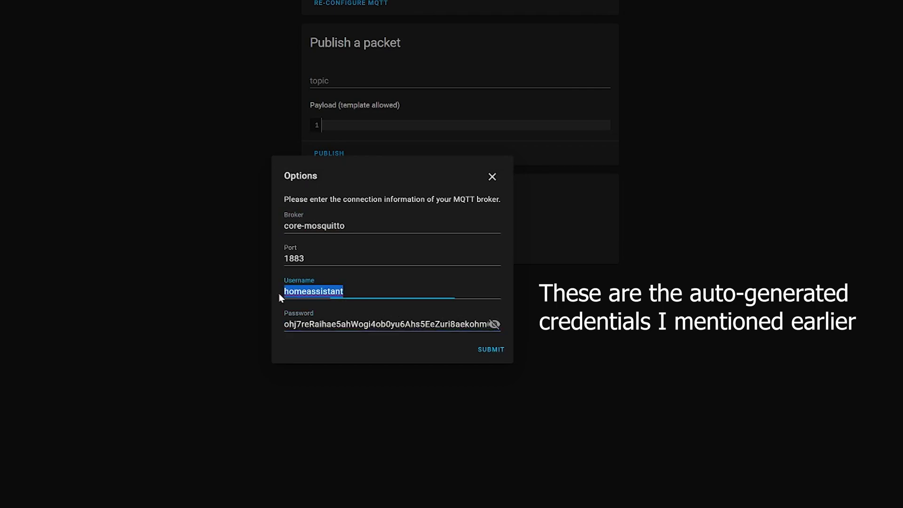
pyautogui.write('mqtt-u')
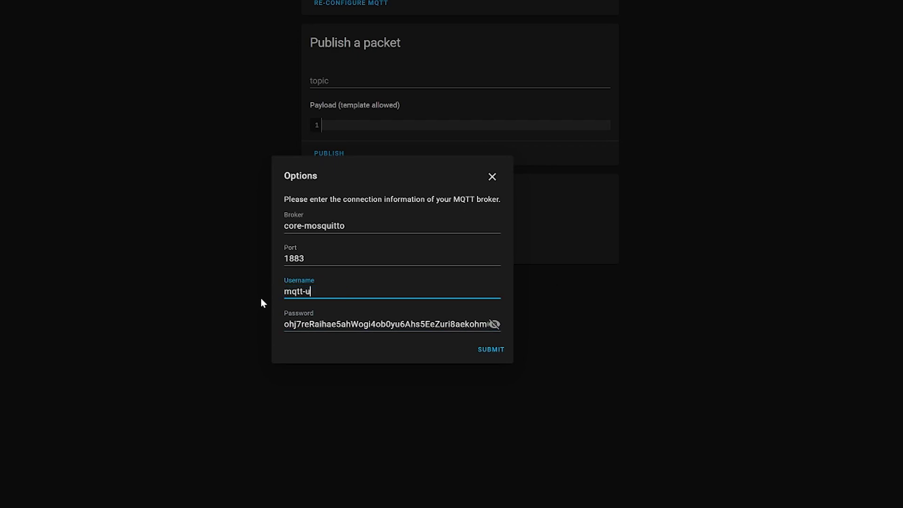
pyautogui.write('ser')
pyautogui.click(494, 325)
# Enter the new broker password and save the MQTT options with discovery enabled.
pyautogui.press('Tab')
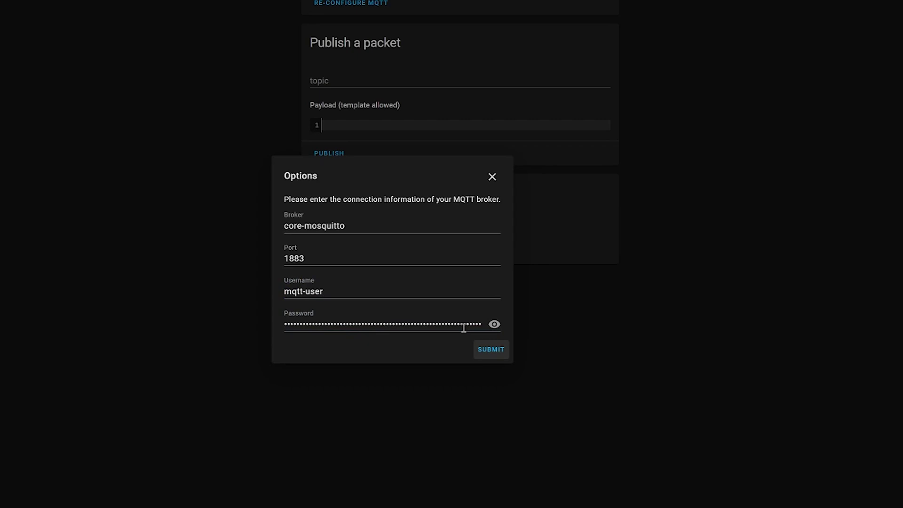
pyautogui.doubleClick(463, 328)
pyautogui.press('BackSpace')
pyautogui.write('****')
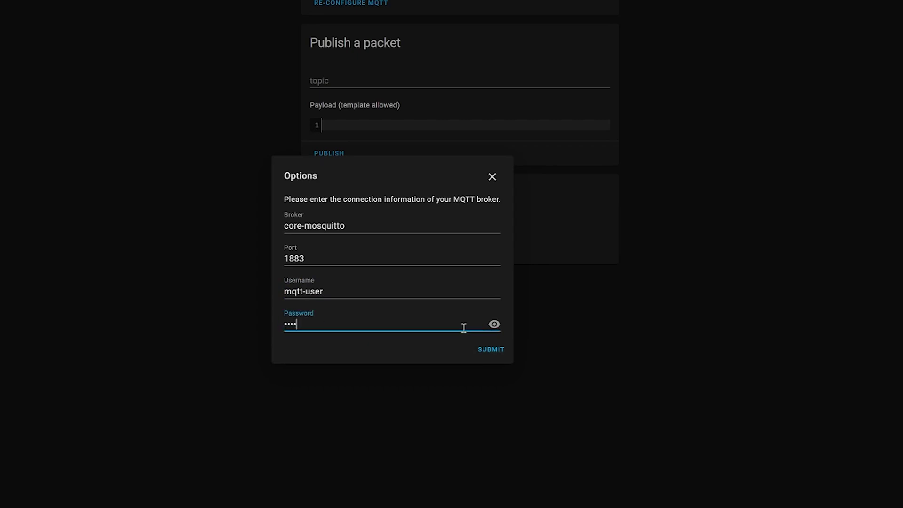
pyautogui.click(494, 352)
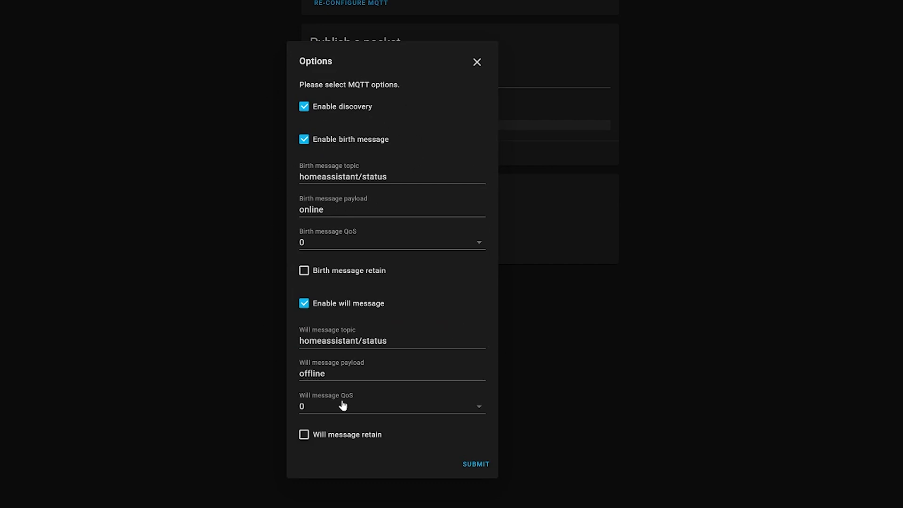
pyautogui.click(477, 466)
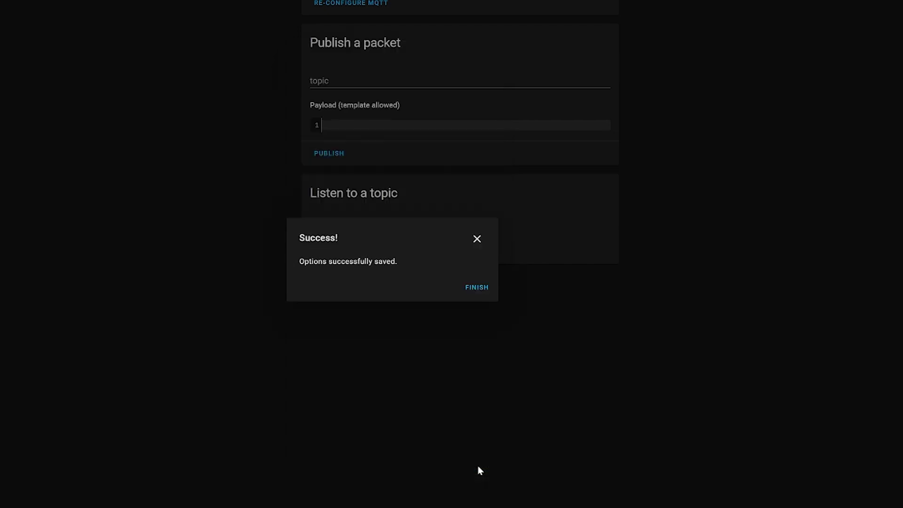
pyautogui.click(477, 288)
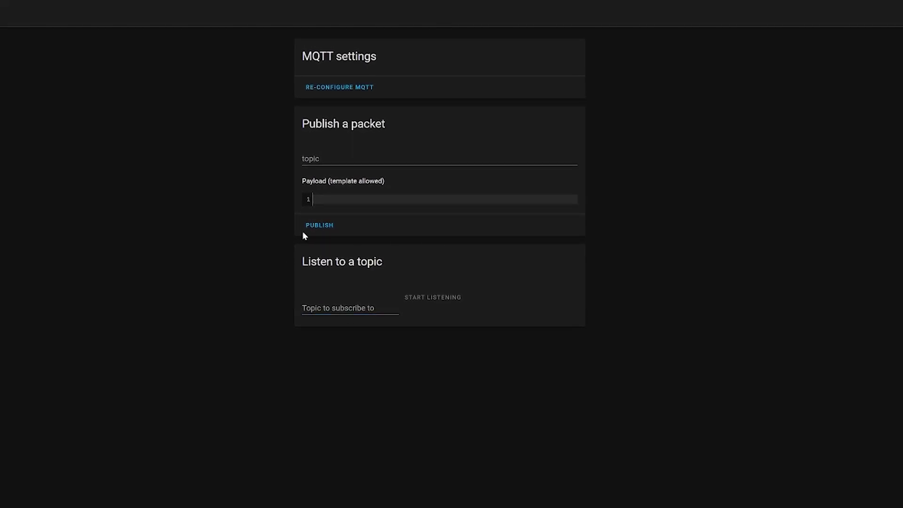
# Start listening on the topic /everything/smart/home.
pyautogui.click(353, 306)
pyautogui.write('/everything/smart/home')
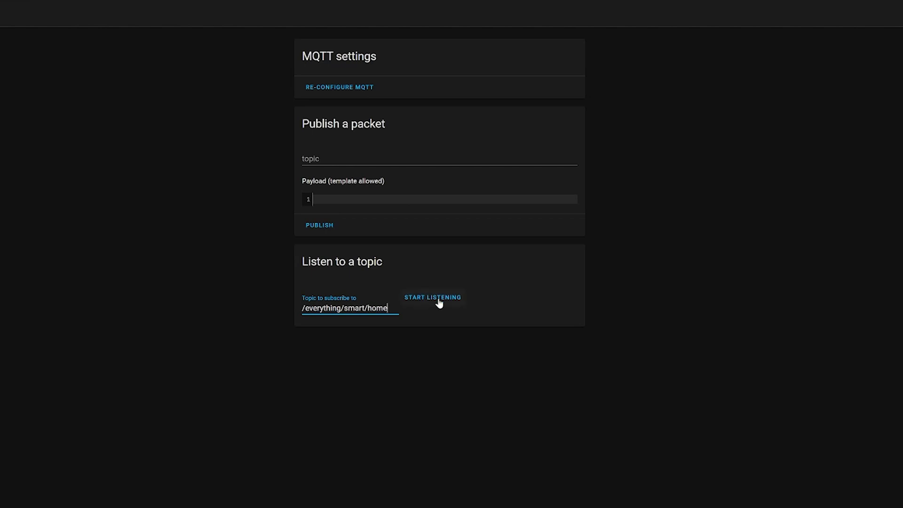
pyautogui.click(437, 300)
# Publish 'LIKE AND SUBSCRIBE' to /everything/smart/home.
pyautogui.click(373, 156)
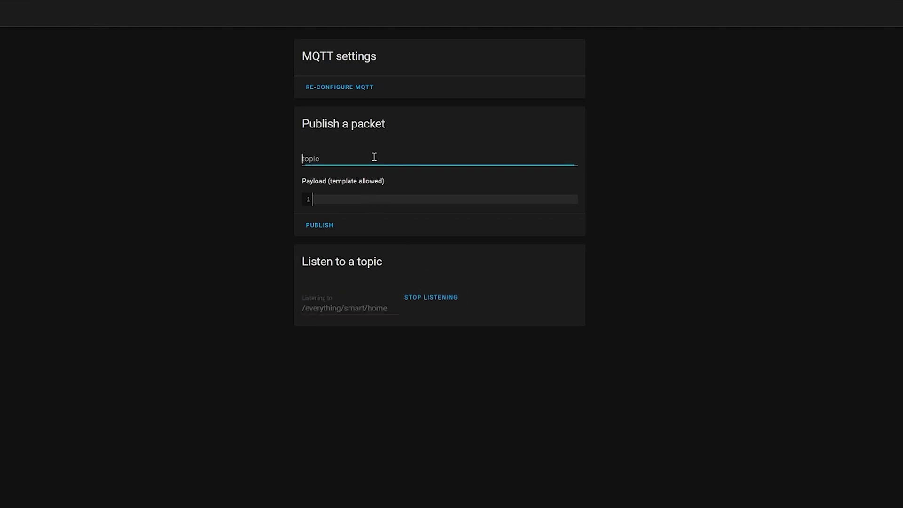
pyautogui.write('/everything/smart/home')
pyautogui.press('Tab')
pyautogui.write('LIKE AN')
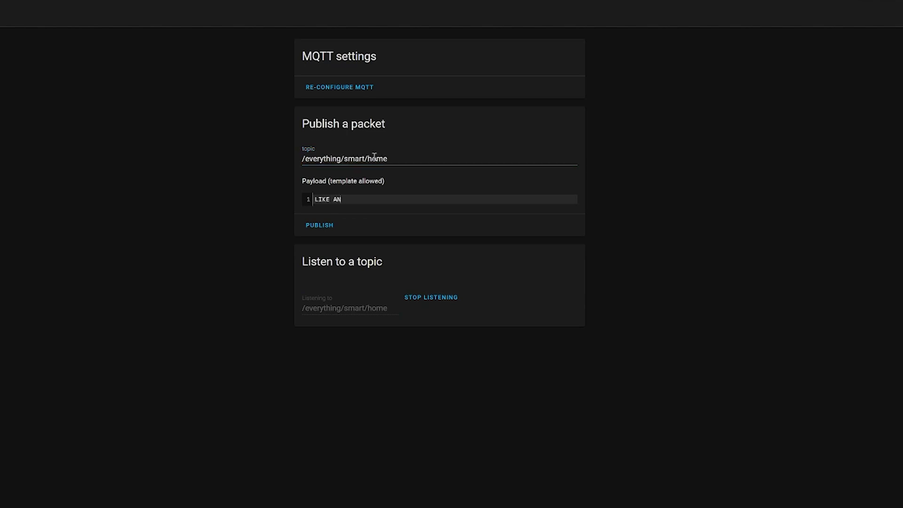
pyautogui.write('D SUBSCRIBE')
pyautogui.click(334, 228)
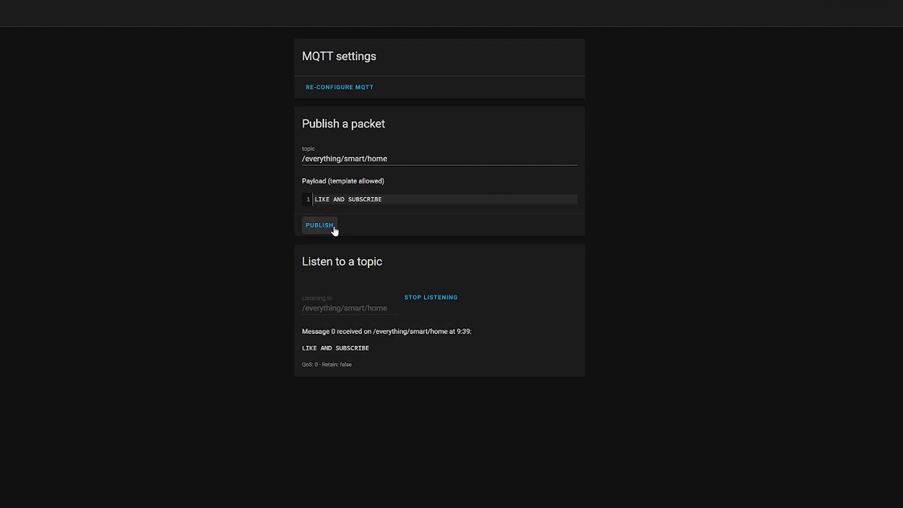
# Publish ON, then OFF, to /everything/smart/home.
pyautogui.moveTo(389, 159); pyautogui.dragTo(280, 169)
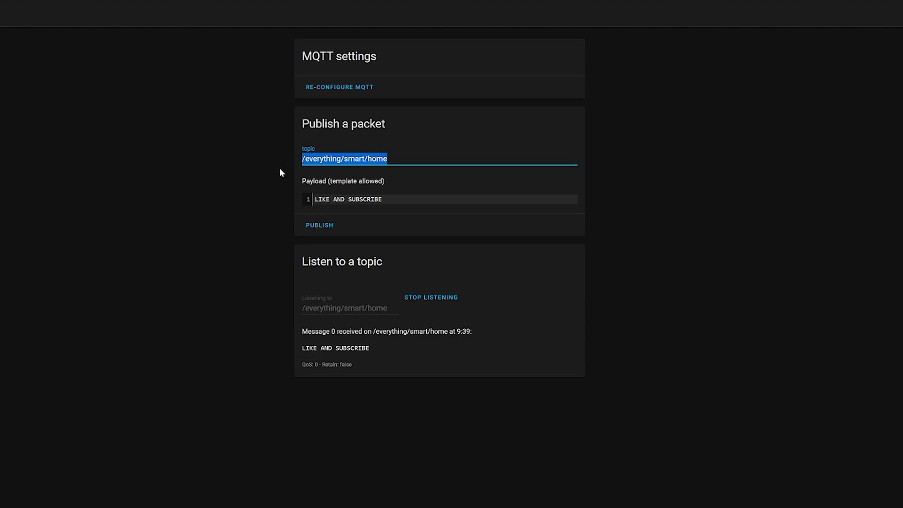
pyautogui.moveTo(386, 202); pyautogui.dragTo(258, 212)
pyautogui.press('BackSpace')
pyautogui.write('ON')
pyautogui.click(319, 225)
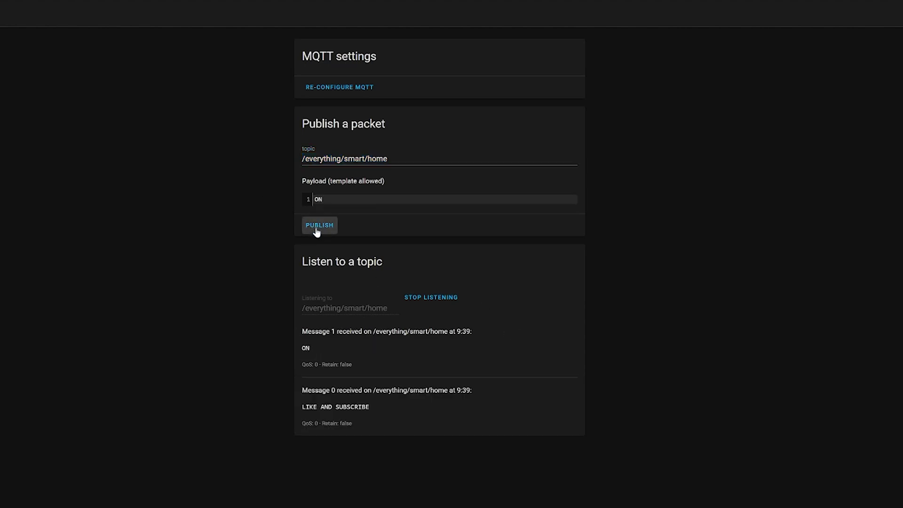
pyautogui.moveTo(337, 200); pyautogui.dragTo(295, 207)
pyautogui.write('OFF')
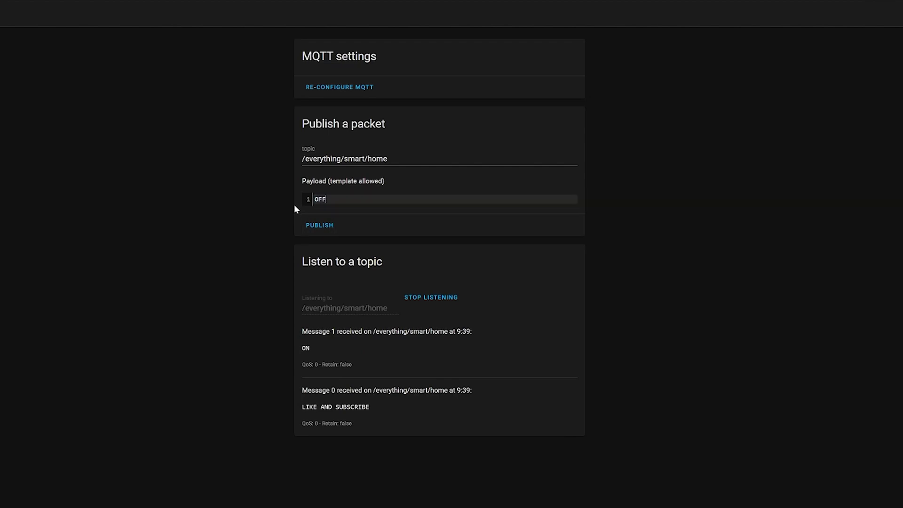
pyautogui.click(334, 224)
pyautogui.moveTo(377, 199); pyautogui.dragTo(267, 206)
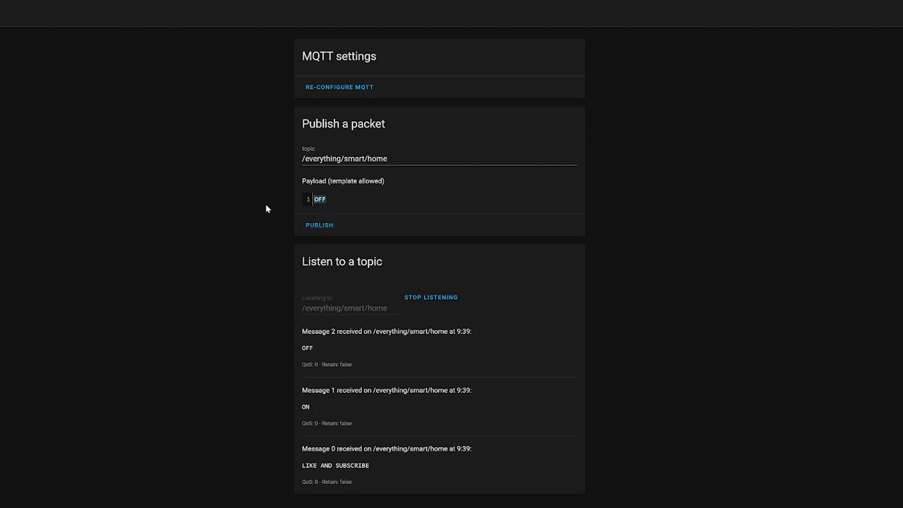
pyautogui.write('HERL')
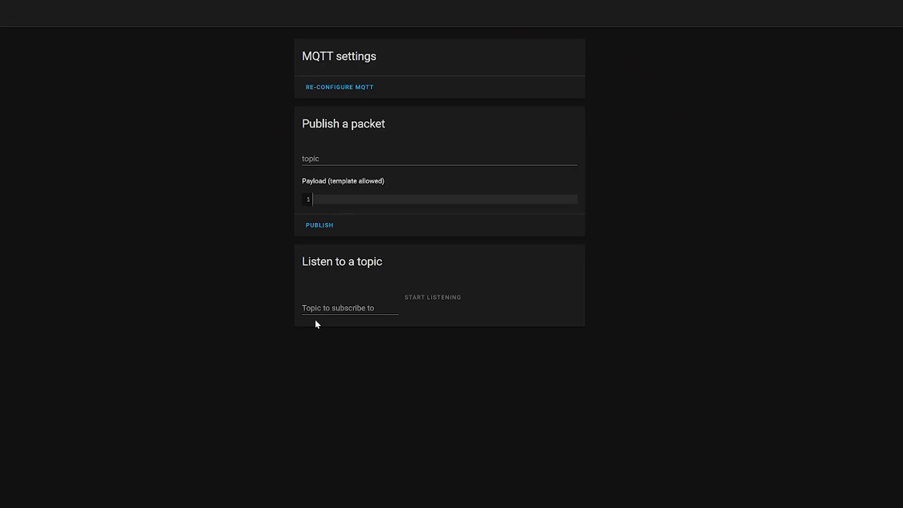
# Start listening on /home/bedroom/#.
pyautogui.click(340, 310)
pyautogui.write('/home/')
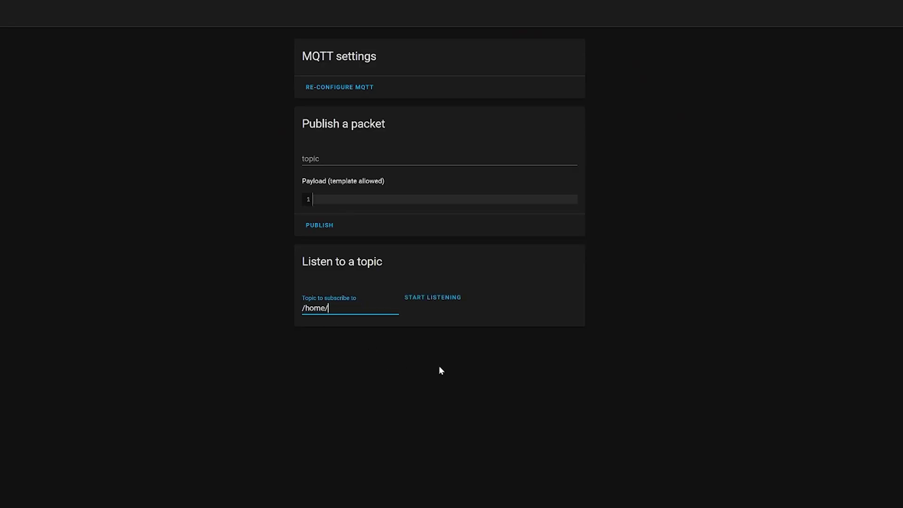
pyautogui.write('bedroom/#')
pyautogui.click(446, 302)
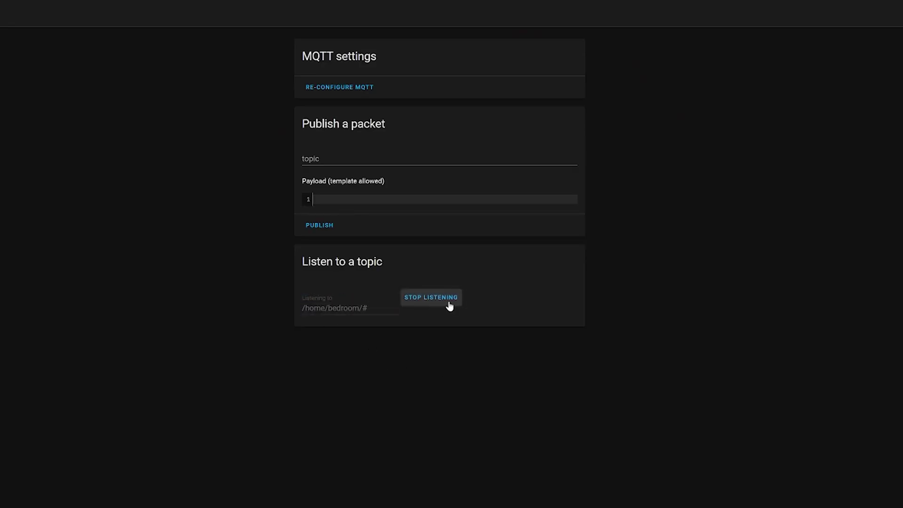
# Publish 18.5 to /home/bedroom/temperature.
pyautogui.click(340, 162)
pyautogui.write('/home/bedro')
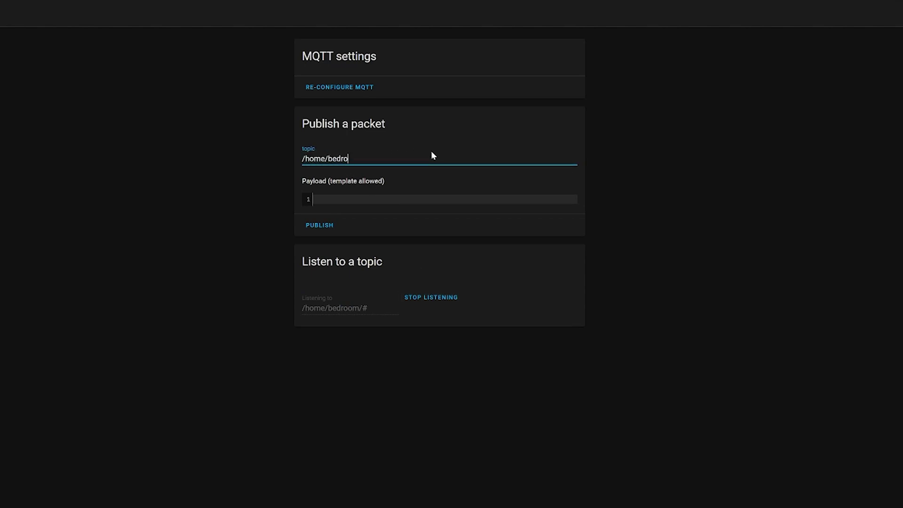
pyautogui.write('om/temperature')
pyautogui.click(351, 200)
pyautogui.write('18.5')
pyautogui.click(332, 225)
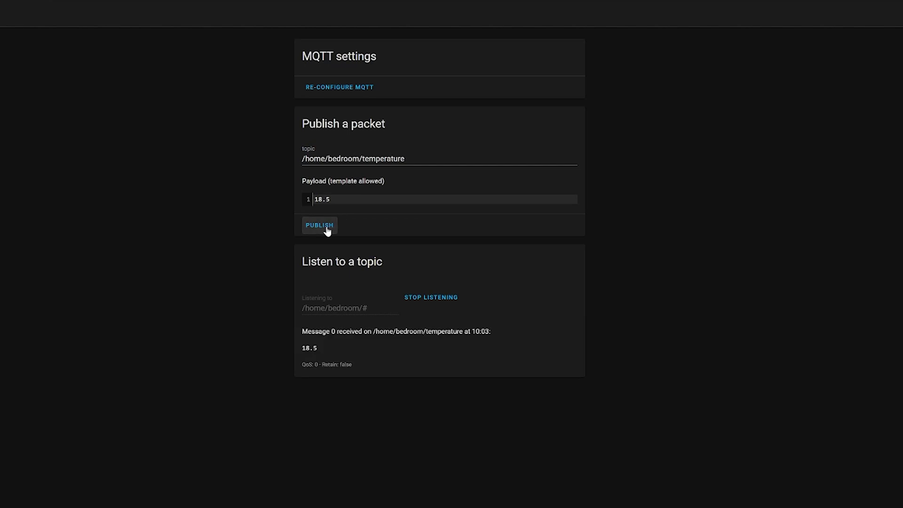
# Publish ON to /home/bedroom/light.
pyautogui.doubleClick(399, 160)
pyautogui.write('light')
pyautogui.tripleClick(347, 199)
pyautogui.write('ON')
pyautogui.click(312, 227)
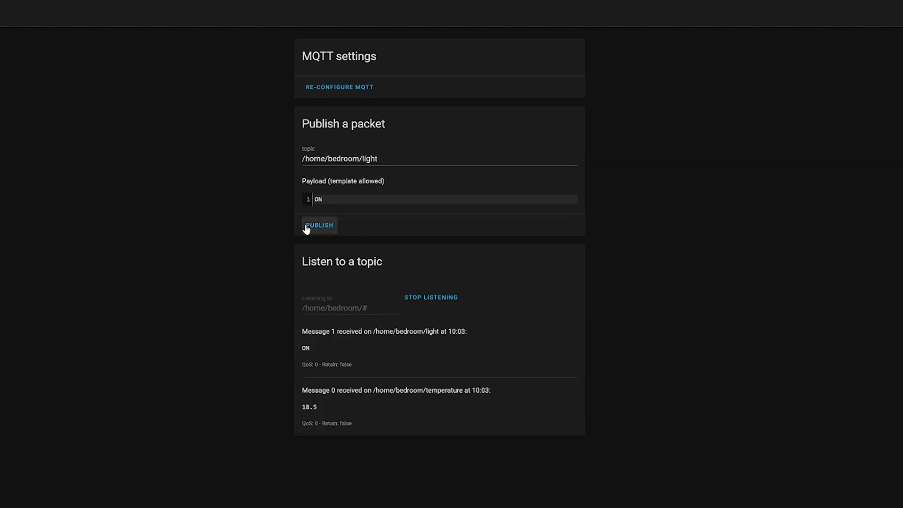
# Publish 'This won't work' to /home/kitchen/light, outside the subscription.
pyautogui.moveTo(393, 154); pyautogui.dragTo(328, 160)
pyautogui.write('kitchen/light')
pyautogui.doubleClick(318, 199)
pyautogui.write("This won't work")
pyautogui.click(319, 227)
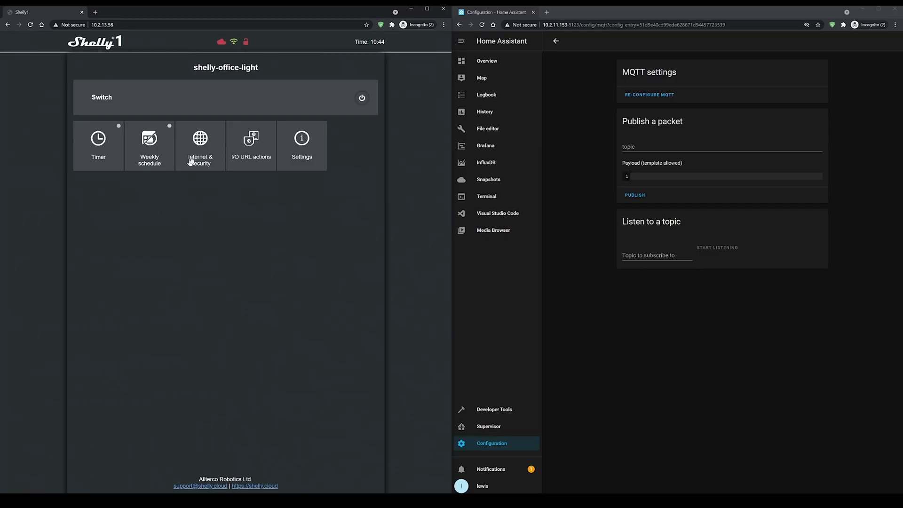
# Tick Enable MQTT under Internet & Security's Advanced Developer Settings.
pyautogui.click(198, 153)
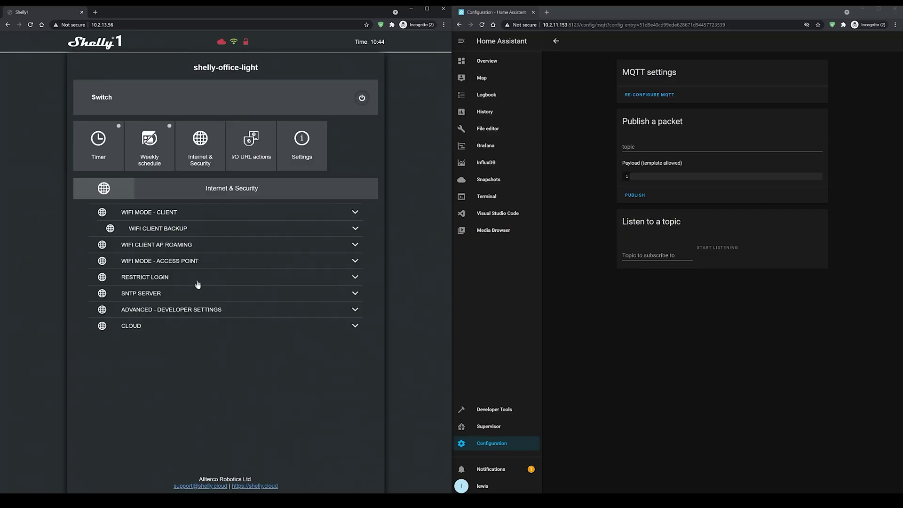
pyautogui.click(207, 310)
pyautogui.scroll(-2, 148, 380)
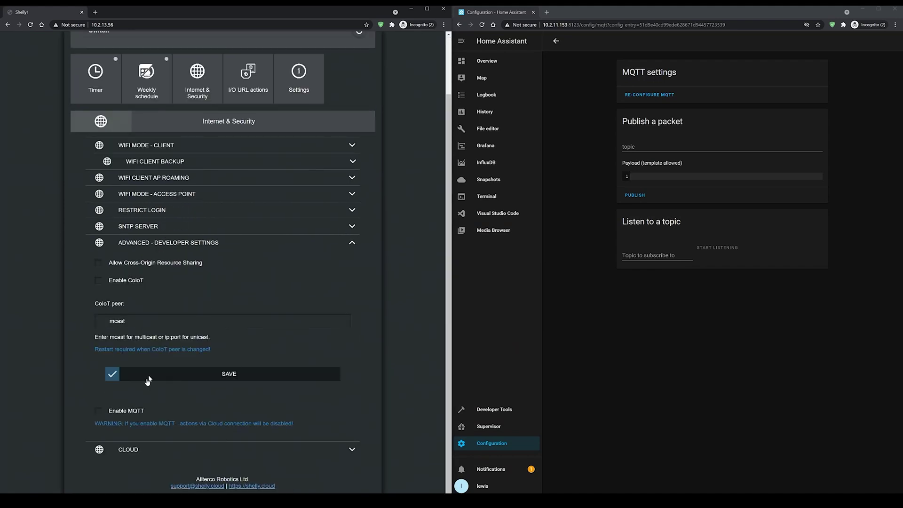
pyautogui.click(131, 413)
pyautogui.scroll(-4, 132, 413)
pyautogui.scroll(-2, 184, 318)
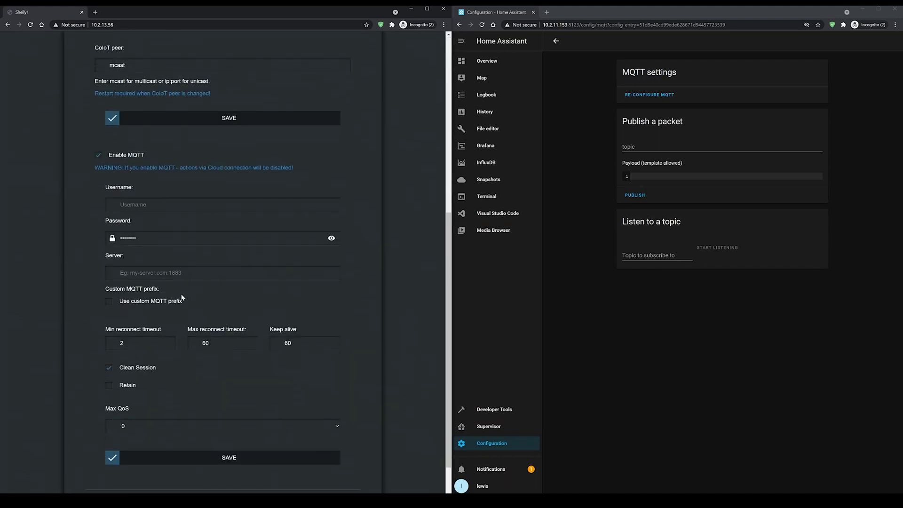
# Enter username mqtt-user, the broker password, server 10.2.11.153:1883, Max QoS 1, and save.
pyautogui.click(150, 155)
pyautogui.write('mqtt-user')
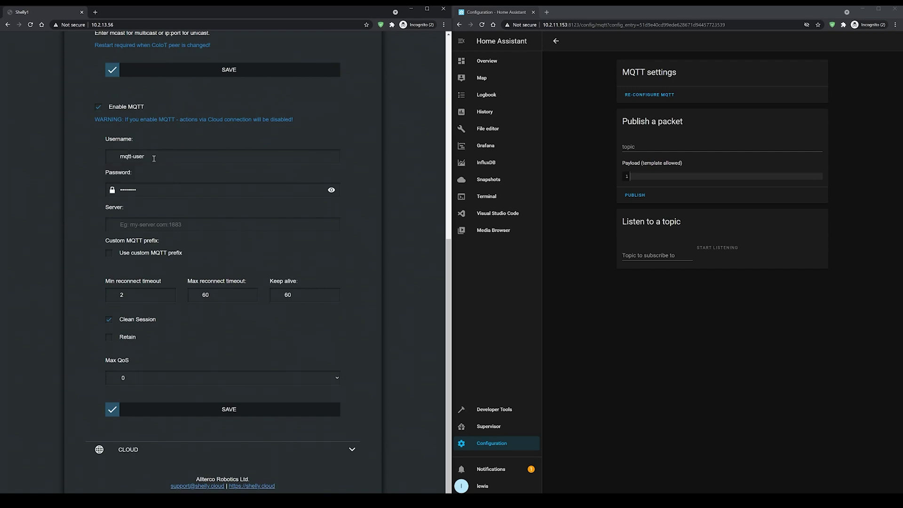
pyautogui.click(149, 189)
pyautogui.hotkey('ctrl', 'a')
pyautogui.press('BackSpace')
pyautogui.write('m')
pyautogui.click(147, 226)
pyautogui.write('1')
pyautogui.click(147, 379)
pyautogui.click(126, 397)
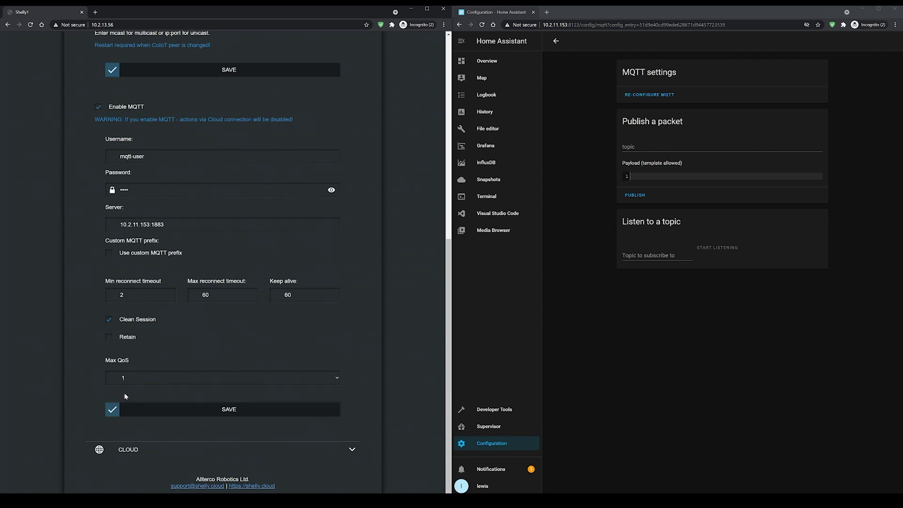
pyautogui.click(230, 413)
pyautogui.click(655, 256)
# Listen on all topics (#) and switch the Shelly relay on and off twice.
pyautogui.write('#')
pyautogui.click(712, 250)
pyautogui.scroll(8, 376, 296)
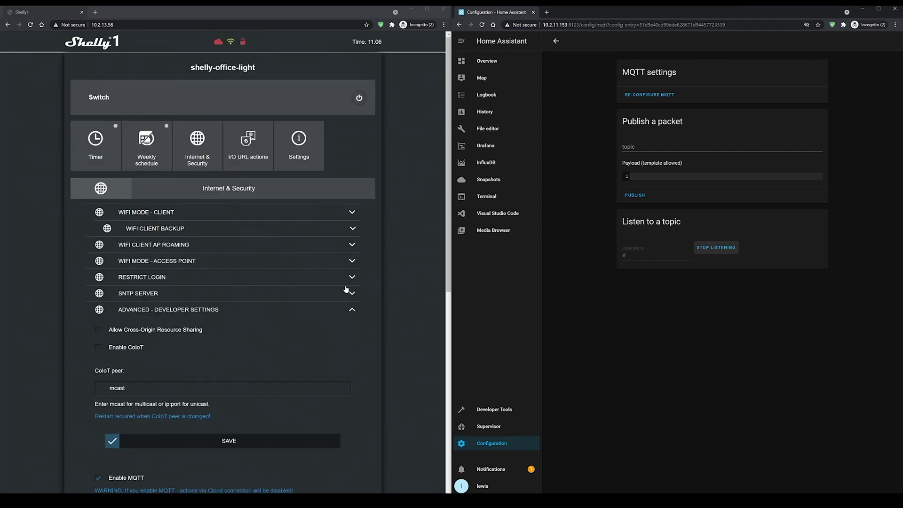
pyautogui.click(359, 100)
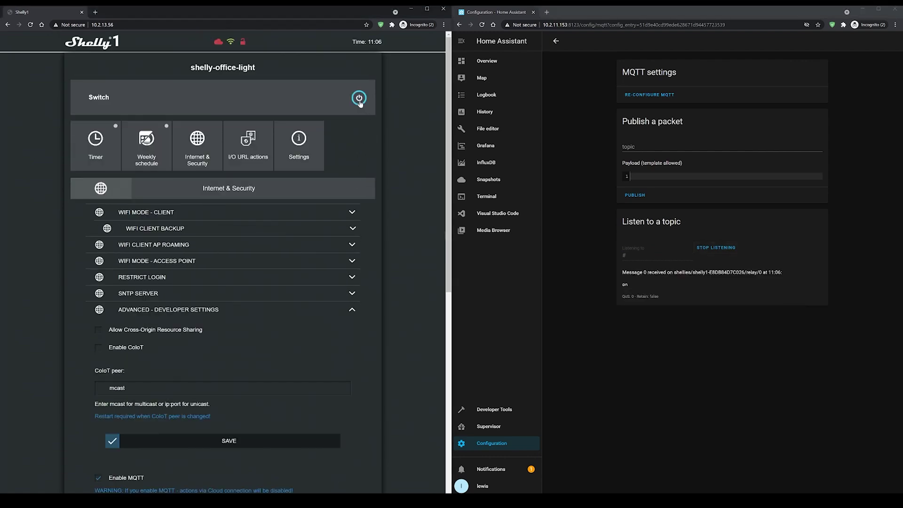
pyautogui.click(359, 100)
pyautogui.click(359, 100)
pyautogui.click(360, 100)
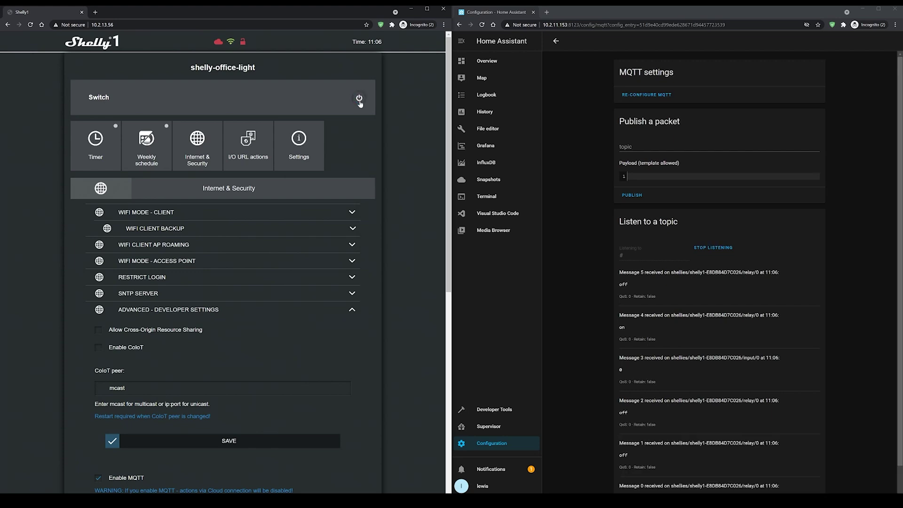
# Highlight the received relay/0 topic with its off and on payloads.
pyautogui.moveTo(672, 272); pyautogui.dragTo(758, 272)
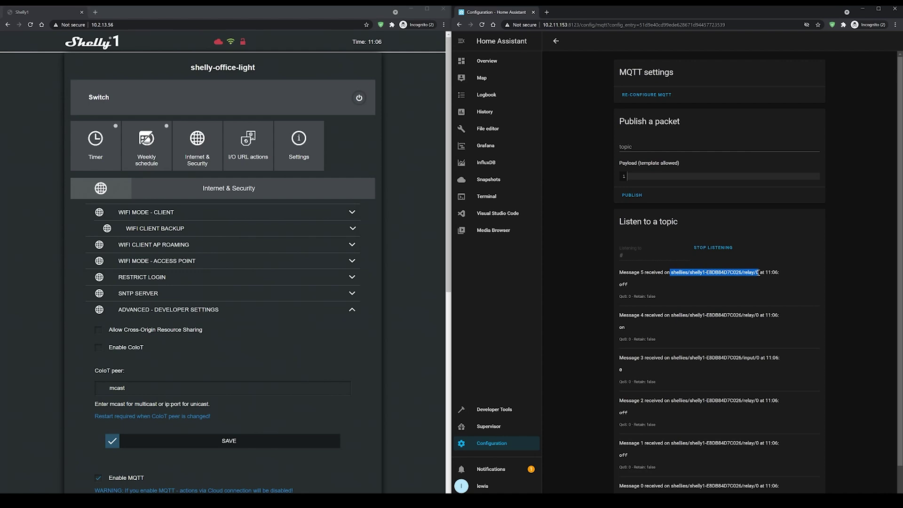
pyautogui.moveTo(637, 288); pyautogui.dragTo(621, 290)
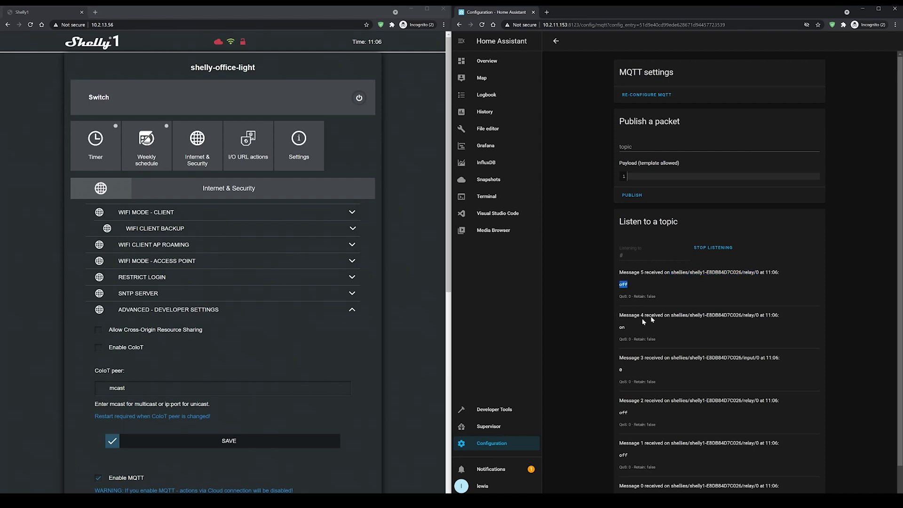
pyautogui.moveTo(672, 315); pyautogui.dragTo(748, 315)
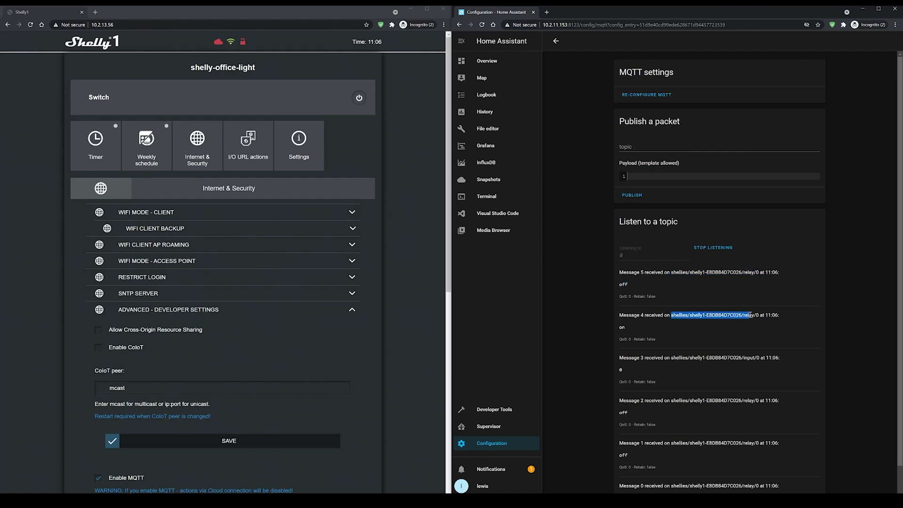
pyautogui.moveTo(619, 329); pyautogui.dragTo(629, 330)
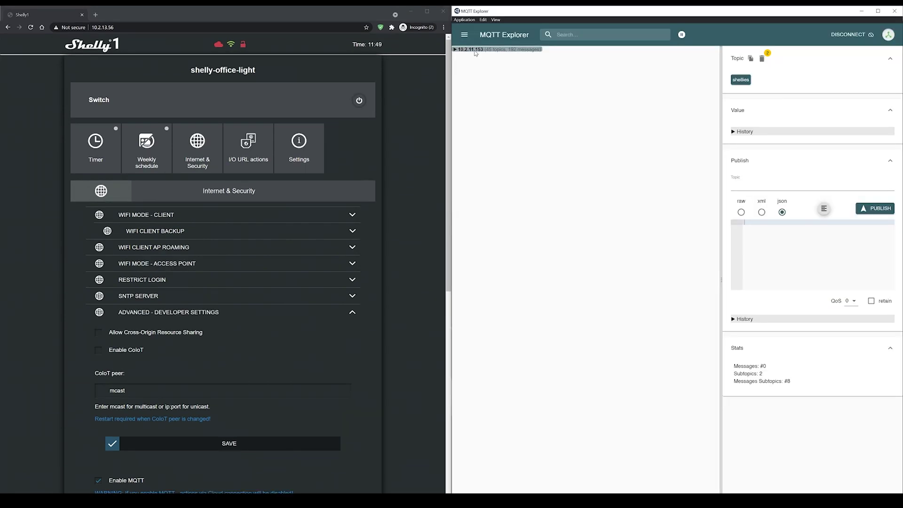
# Expand 10.2.11.153 > shellies > shelly1-E8DB84D7C026 > relay in MQTT Explorer.
pyautogui.click(458, 50)
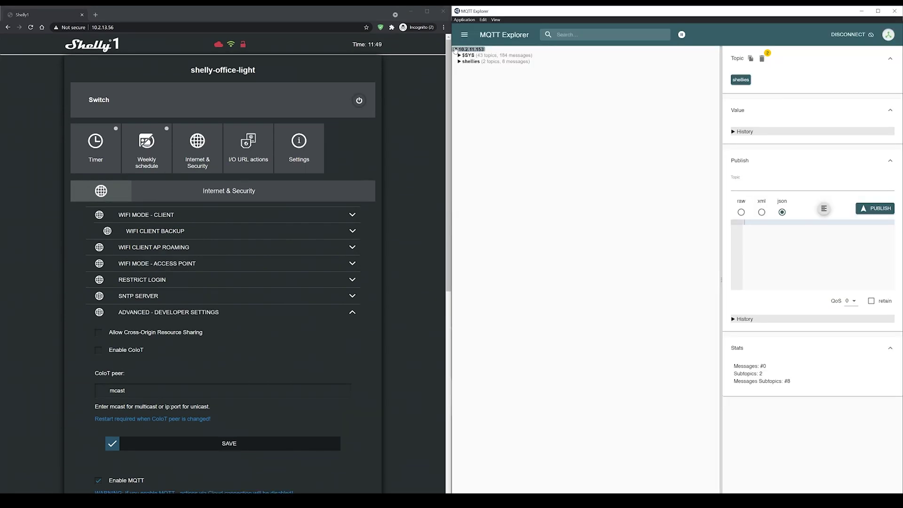
pyautogui.click(361, 102)
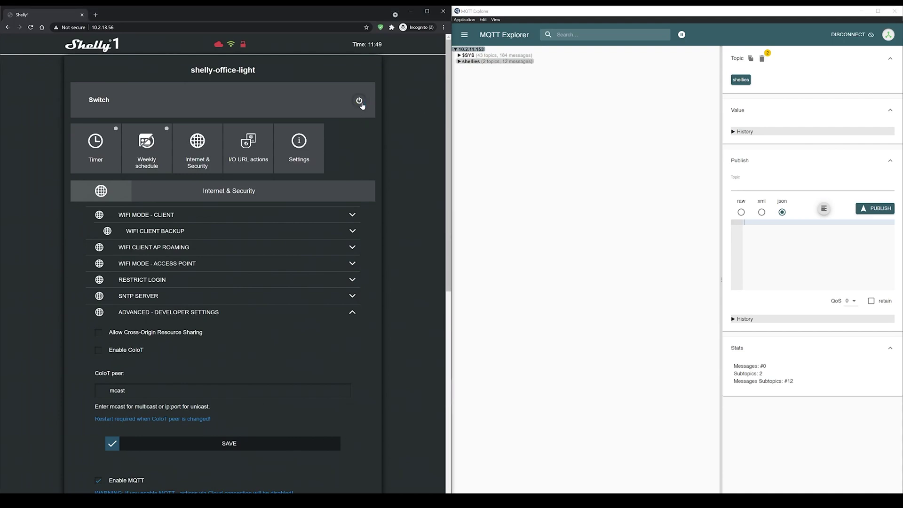
pyautogui.click(459, 61)
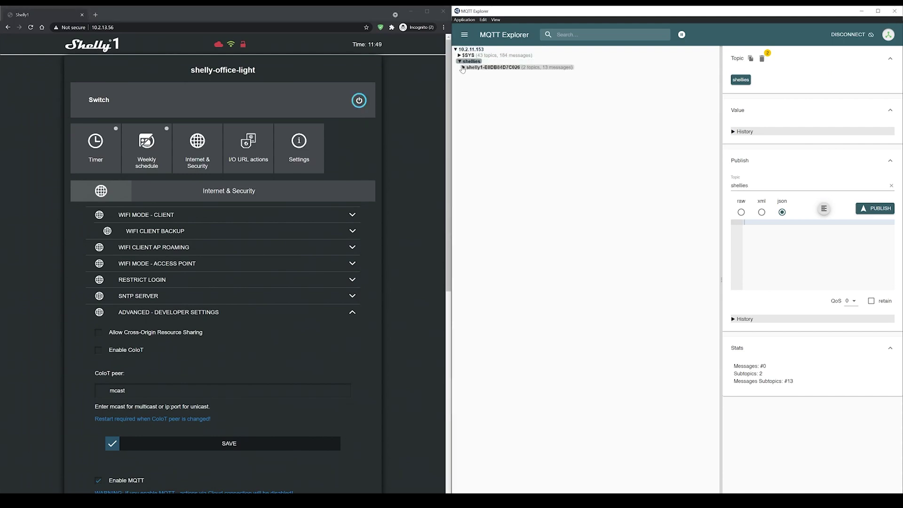
pyautogui.click(464, 67)
pyautogui.click(468, 74)
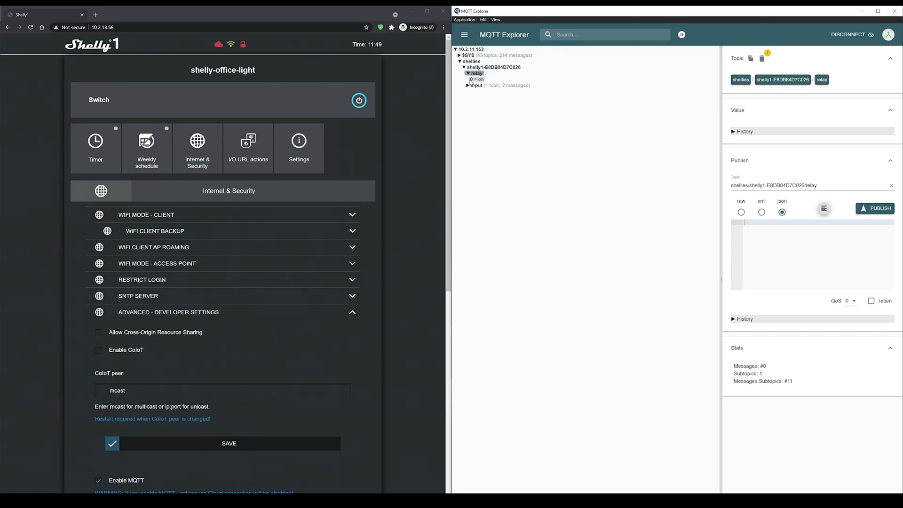
# Toggle the relay off and on, then inspect relay/0's value and publish history.
pyautogui.click(359, 102)
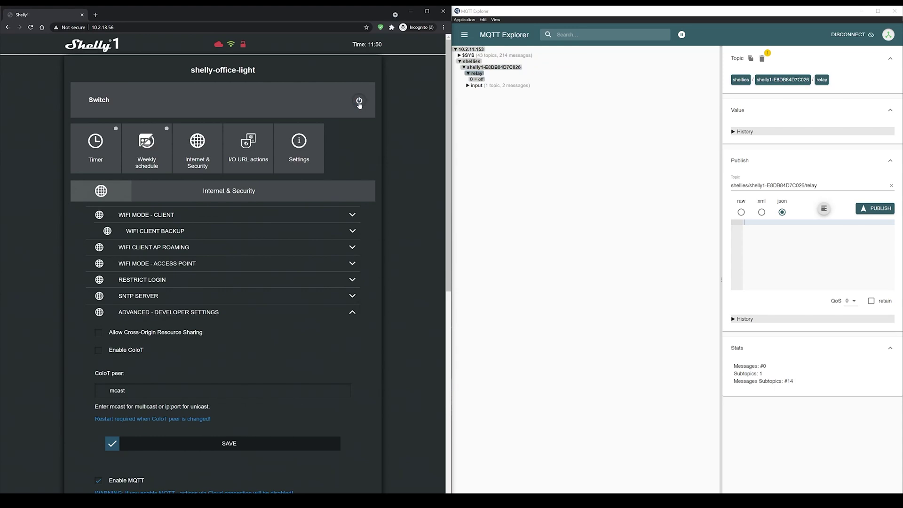
pyautogui.click(366, 102)
pyautogui.click(480, 79)
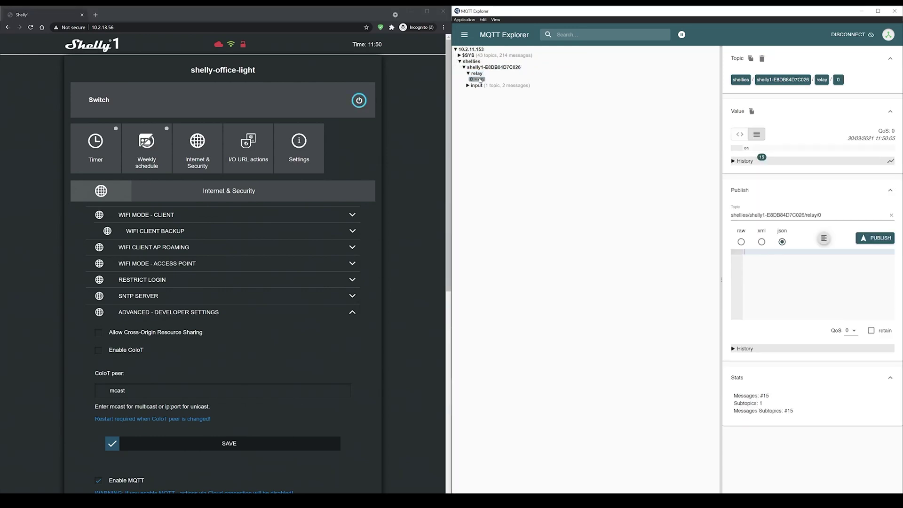
pyautogui.moveTo(823, 215); pyautogui.dragTo(718, 211)
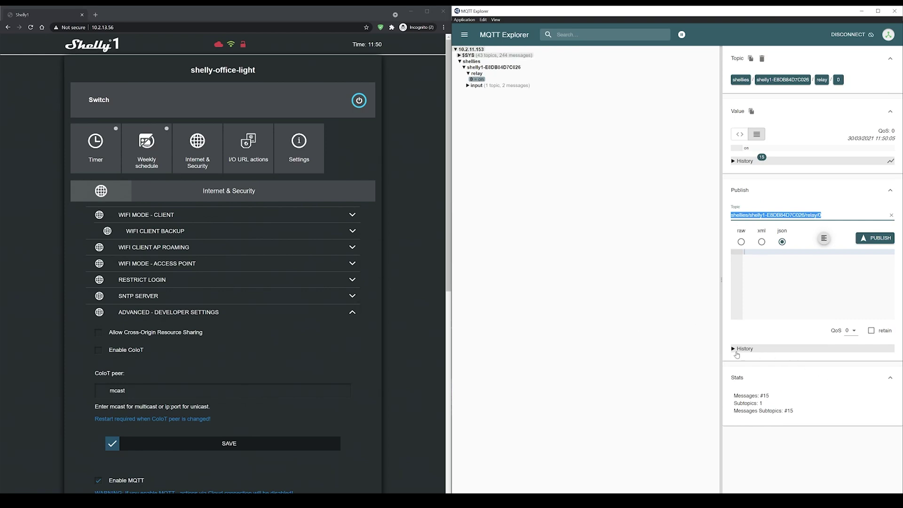
pyautogui.click(736, 350)
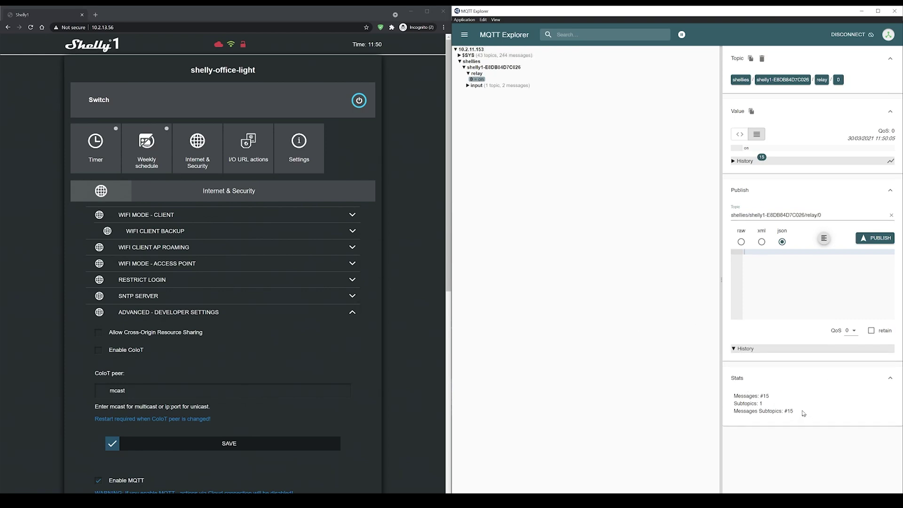